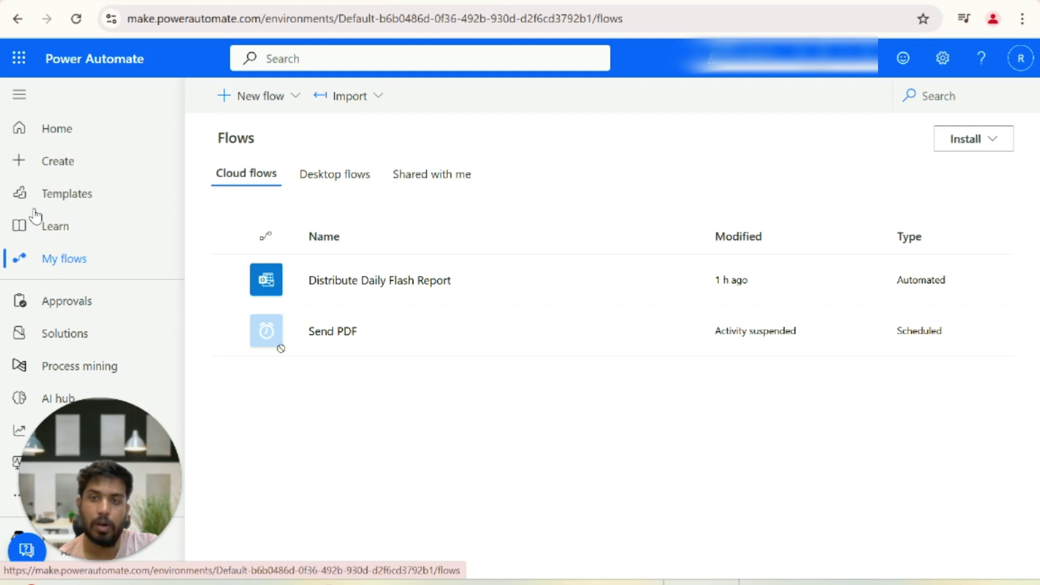
Switch between the cloud flows and desktop flows lists, ending on cloud flows.
{"action": "left_click", "coordinate": [245, 179]}
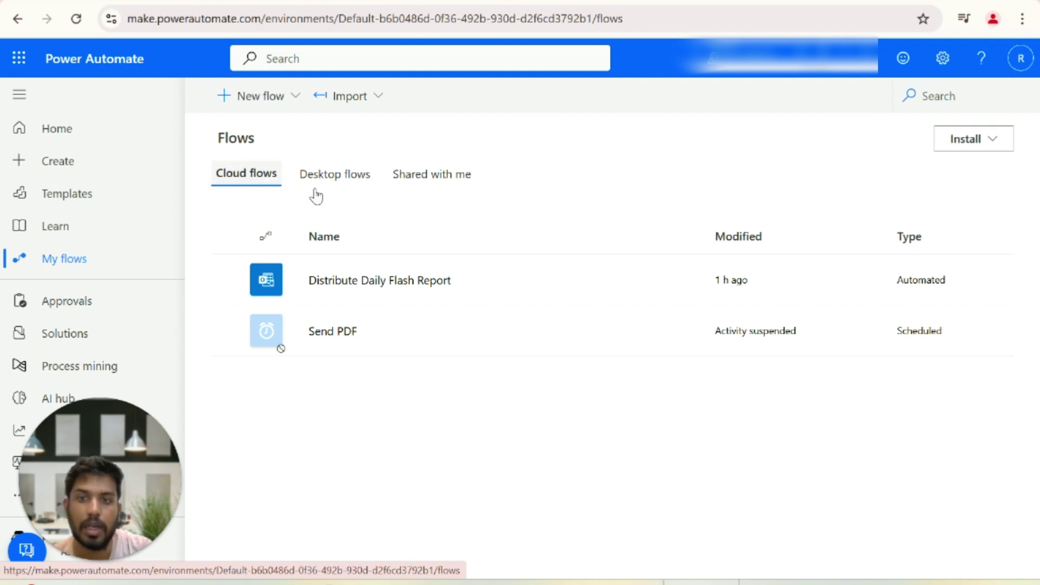
{"action": "left_click", "coordinate": [319, 182]}
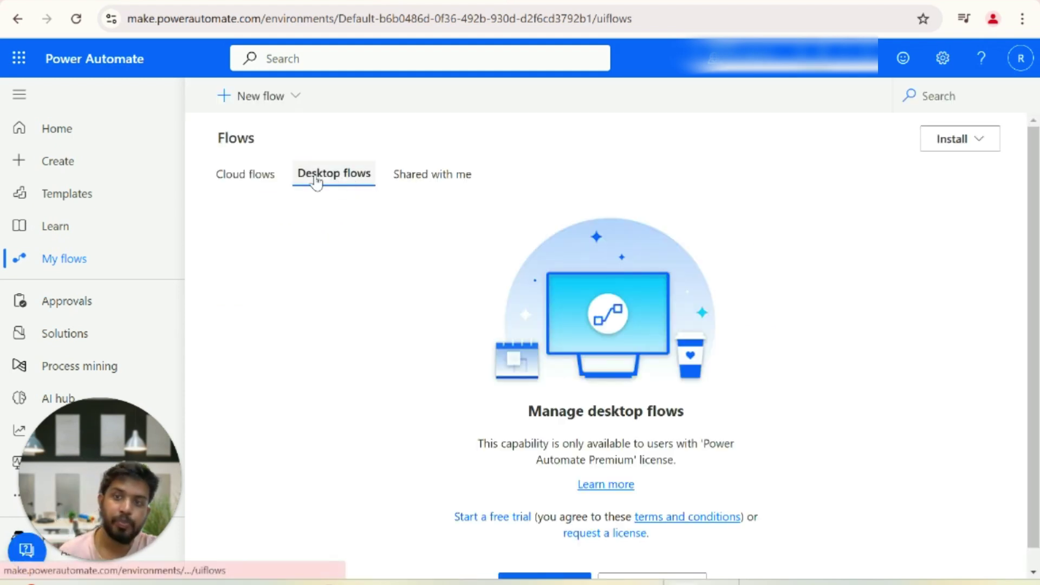
{"action": "left_click", "coordinate": [230, 178]}
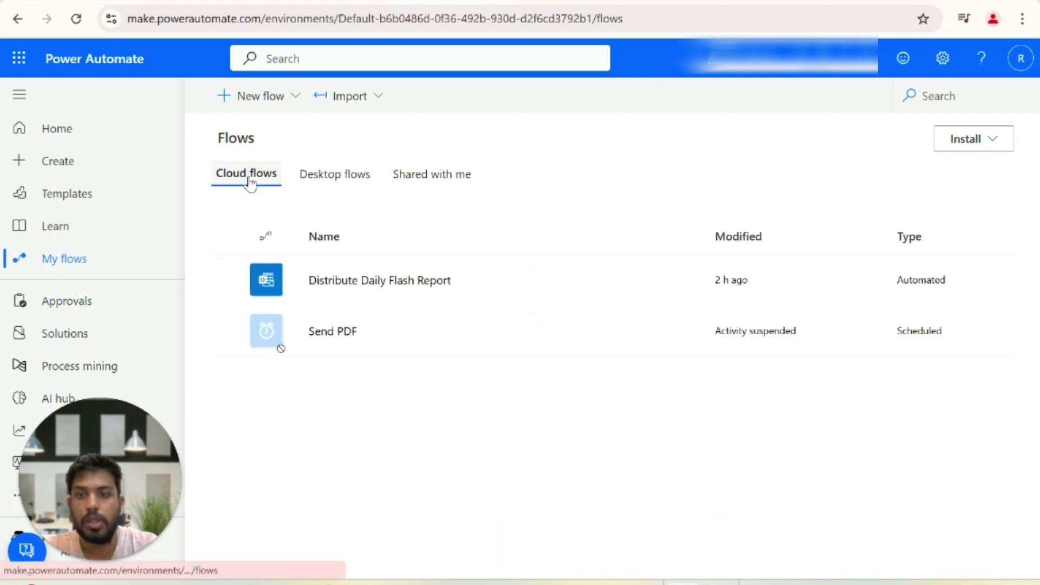
{"action": "left_click", "coordinate": [332, 176]}
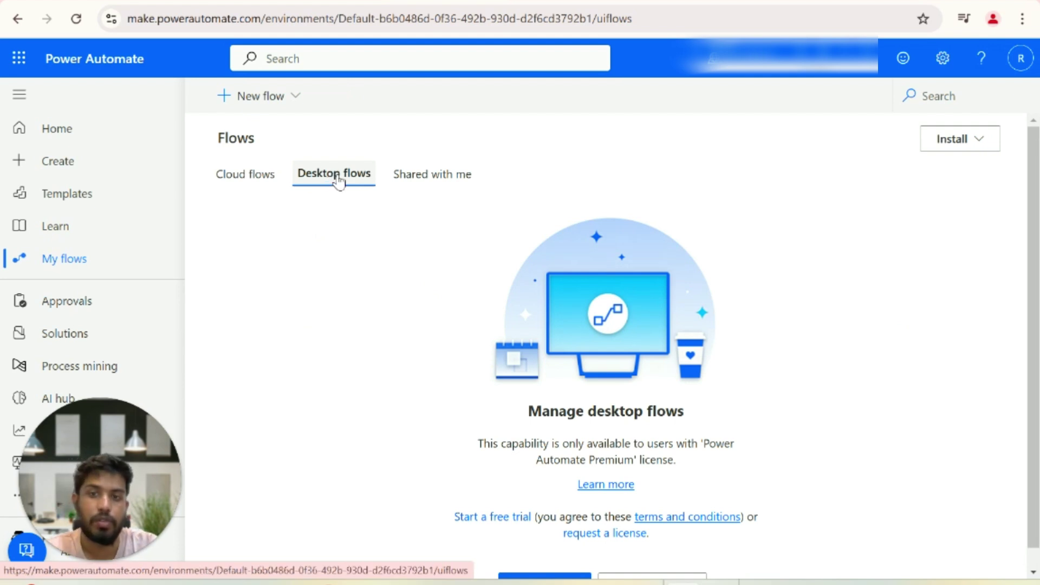
{"action": "left_click", "coordinate": [248, 179]}
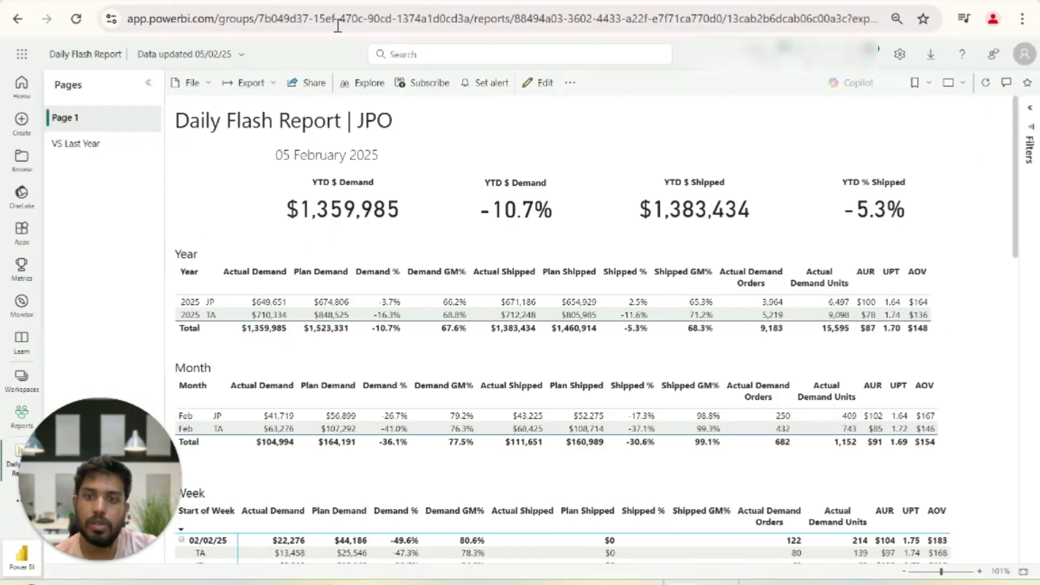
{"action": "scroll", "coordinate": [461, 206], "scroll_direction": "down", "scroll_amount": 10}
{"action": "scroll", "coordinate": [480, 226], "scroll_direction": "down", "scroll_amount": 3}
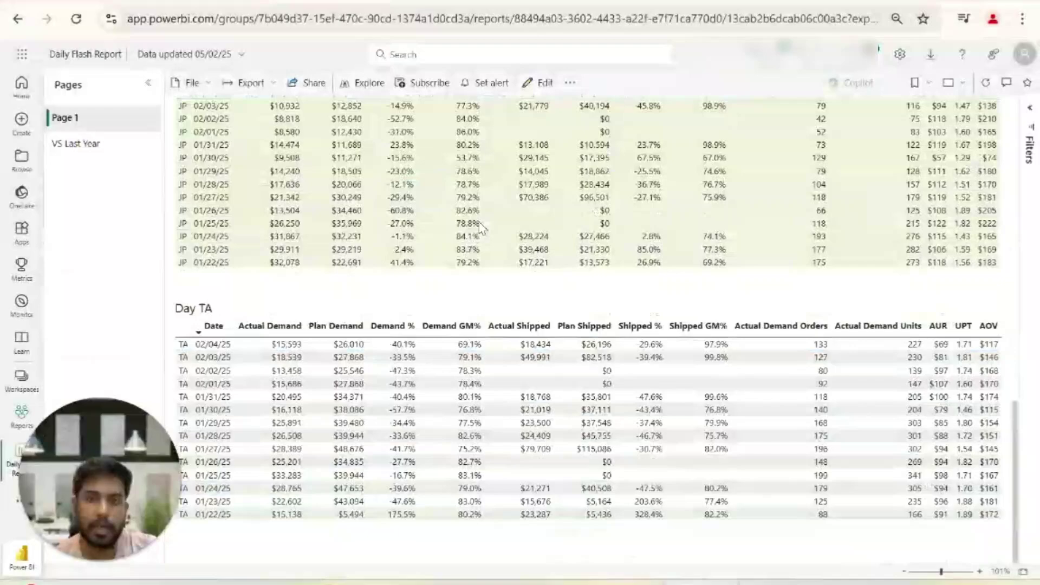
{"action": "scroll", "coordinate": [600, 261], "scroll_direction": "up", "scroll_amount": 10}
{"action": "scroll", "coordinate": [601, 265], "scroll_direction": "up", "scroll_amount": 3}
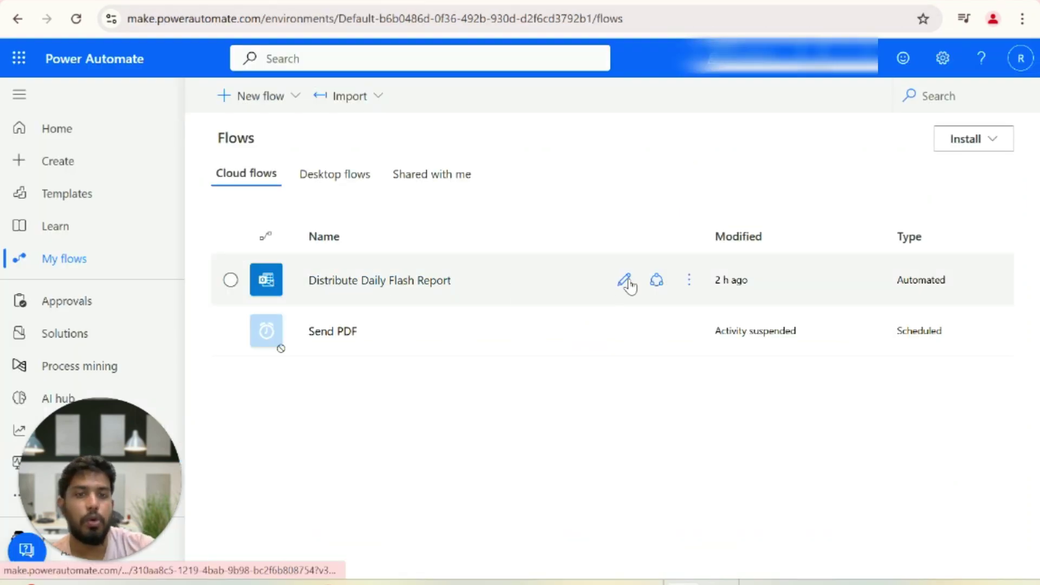
Open the Distribute Daily Flash Report flow's run history and review its succeeded runs.
{"action": "left_click", "coordinate": [688, 280]}
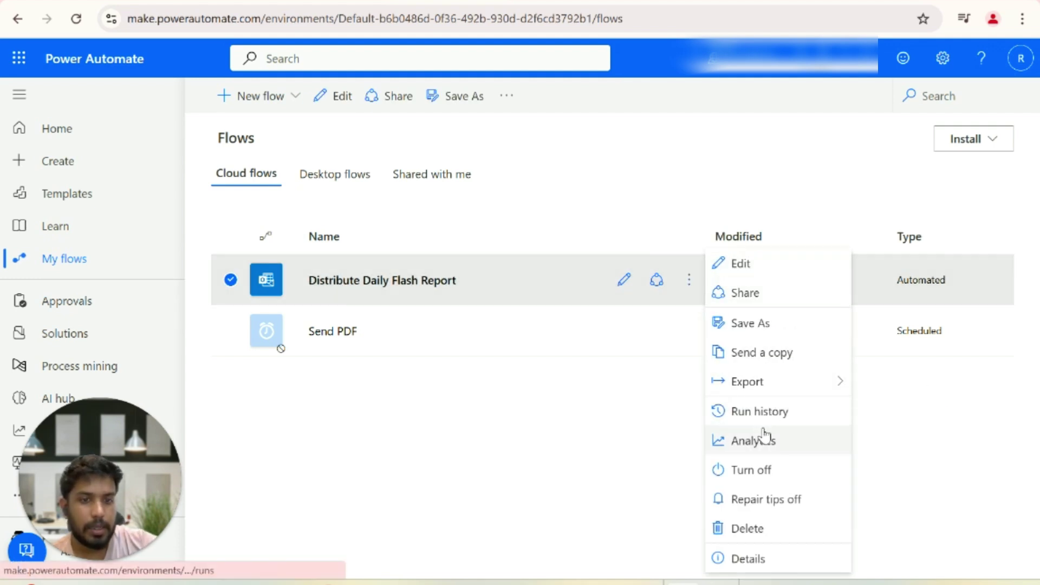
{"action": "left_click", "coordinate": [775, 418]}
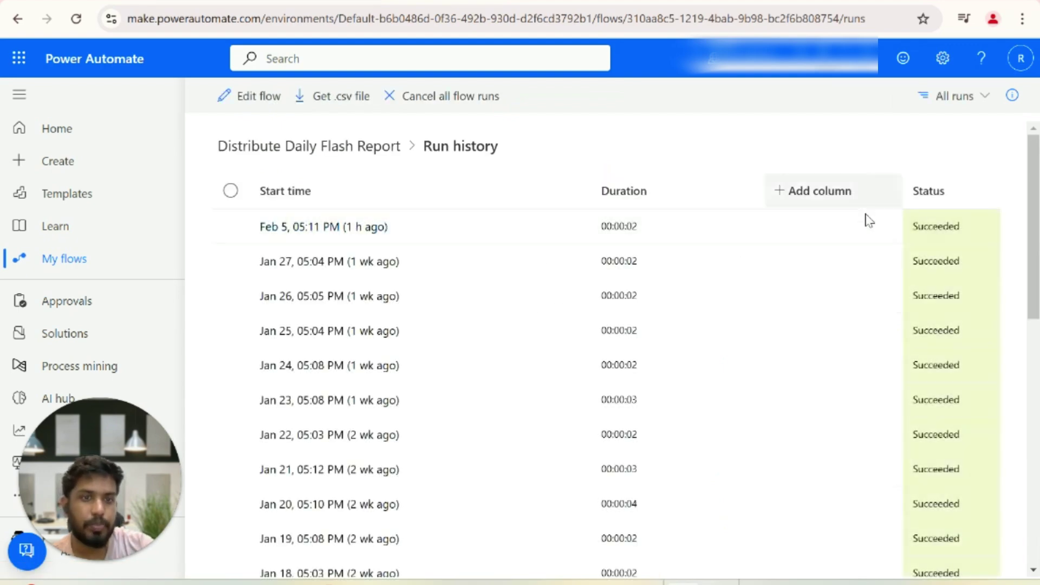
{"action": "scroll", "coordinate": [876, 281], "scroll_direction": "down", "scroll_amount": 15}
{"action": "scroll", "coordinate": [328, 200], "scroll_direction": "up", "scroll_amount": 15}
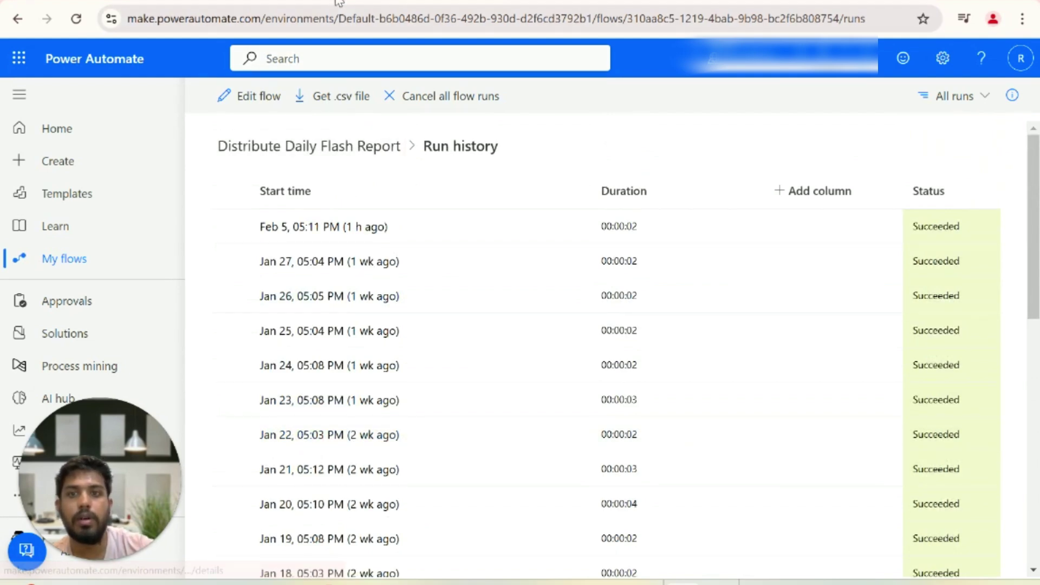
Go back to the Daily Flash Report in Power BI after briefly checking the account details.
{"action": "mouse_move", "coordinate": [339, 1]}
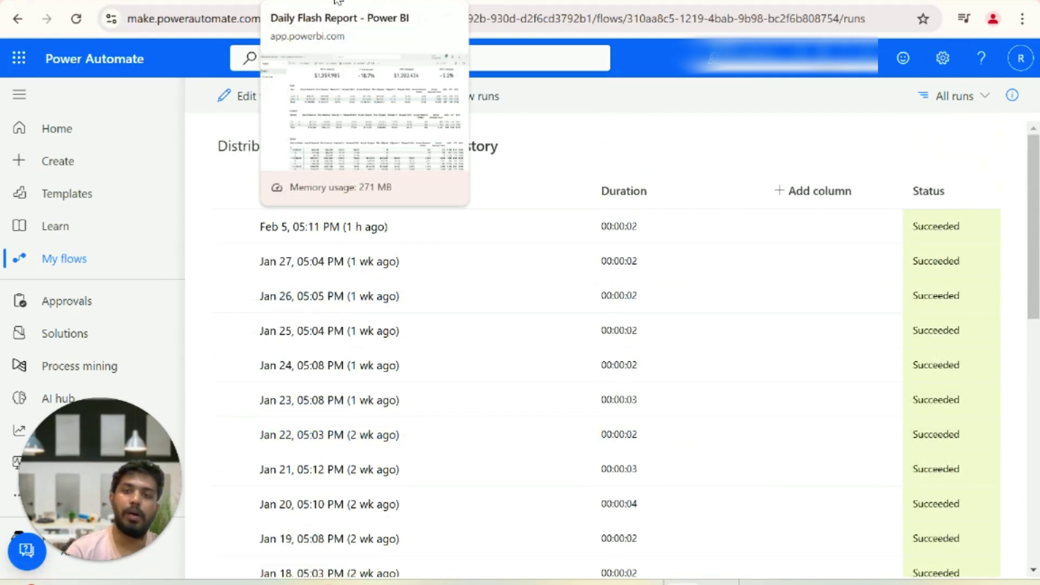
{"action": "left_click", "coordinate": [339, 2]}
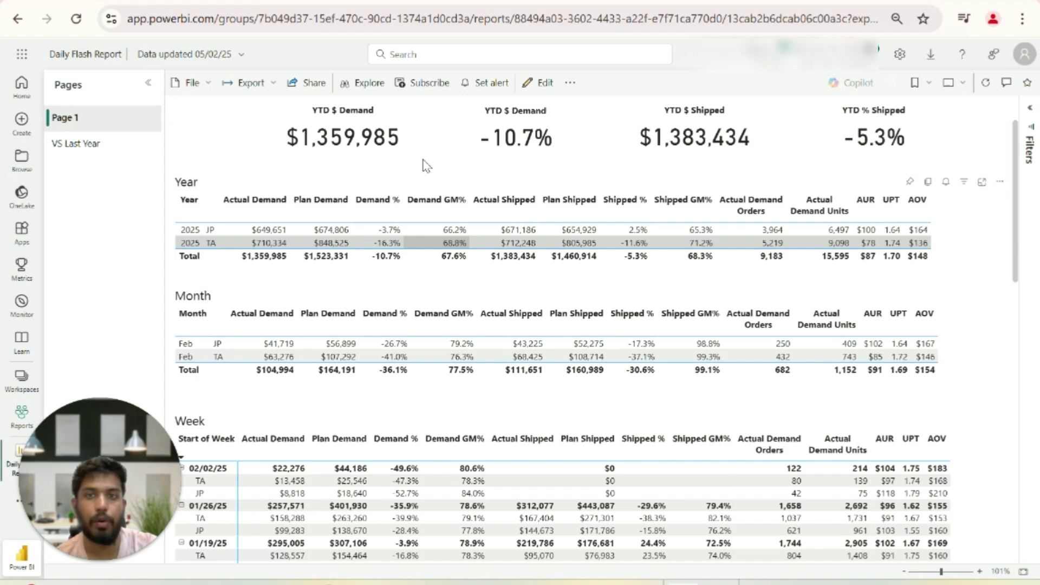
{"action": "left_click", "coordinate": [438, 3]}
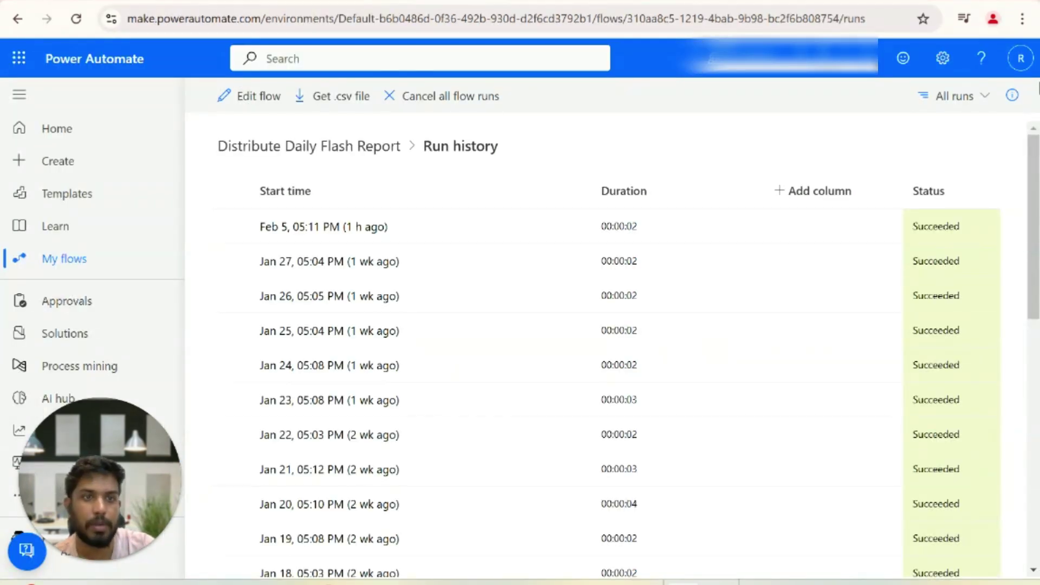
{"action": "left_click", "coordinate": [1022, 60]}
{"action": "left_click", "coordinate": [1022, 60]}
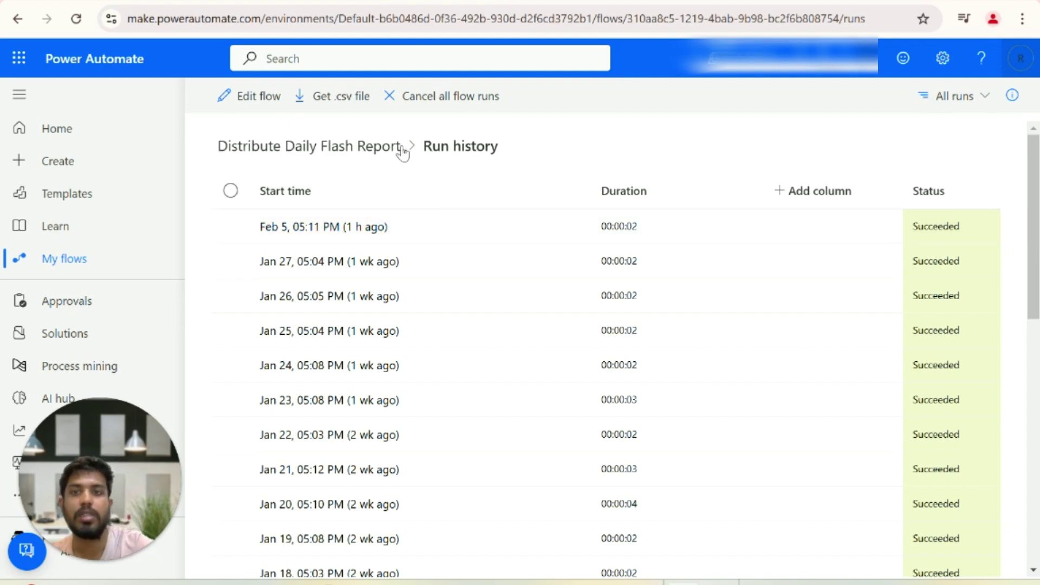
{"action": "left_click", "coordinate": [331, 1]}
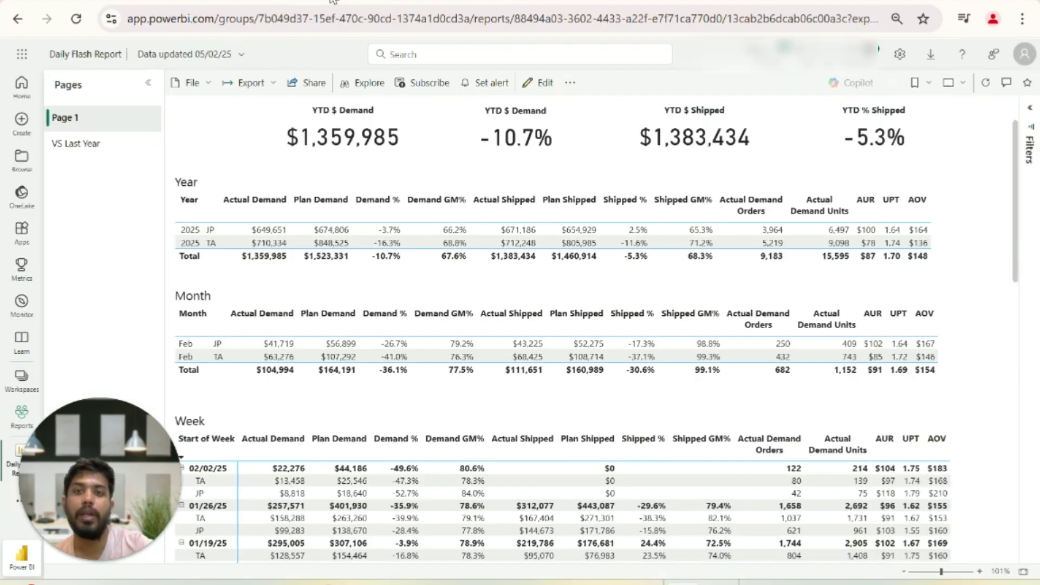
Review the Daily Flash Report subscription (daily PDF email at 05:00 PM), then close the Subscriptions pane.
{"action": "left_click", "coordinate": [426, 87]}
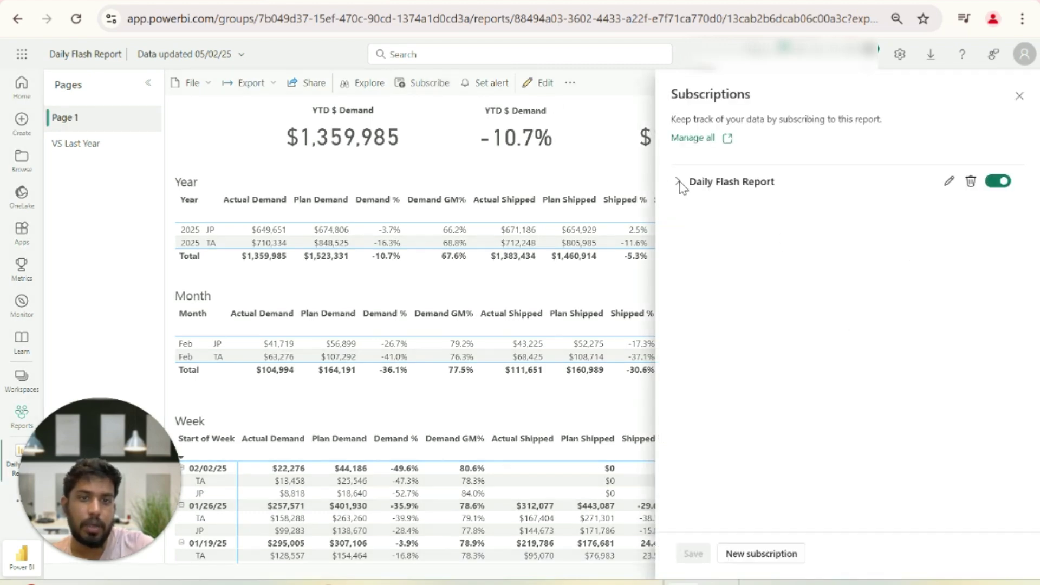
{"action": "left_click", "coordinate": [678, 183]}
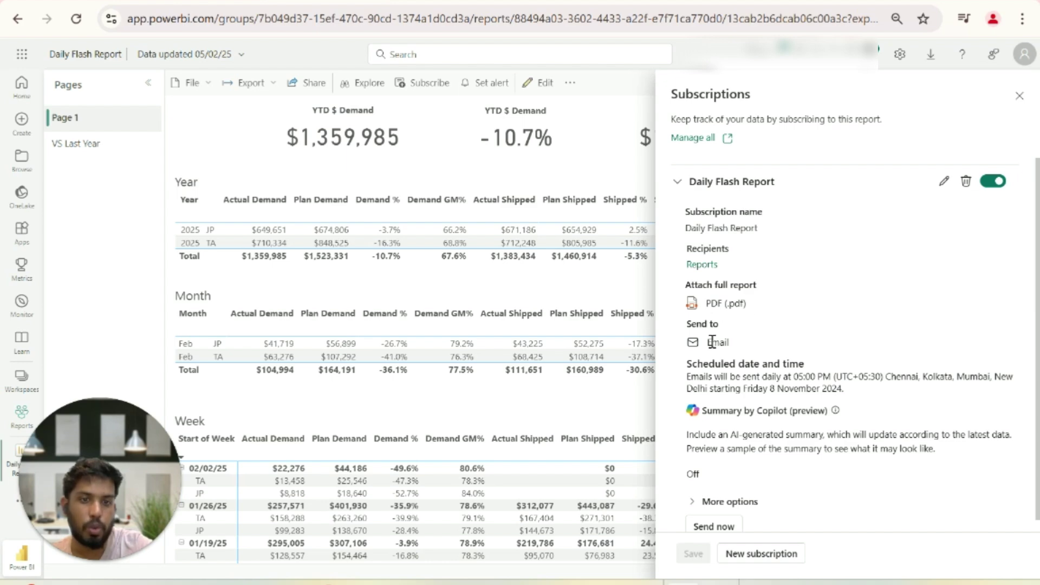
{"action": "left_click_drag", "start_coordinate": [709, 342], "coordinate": [731, 343]}
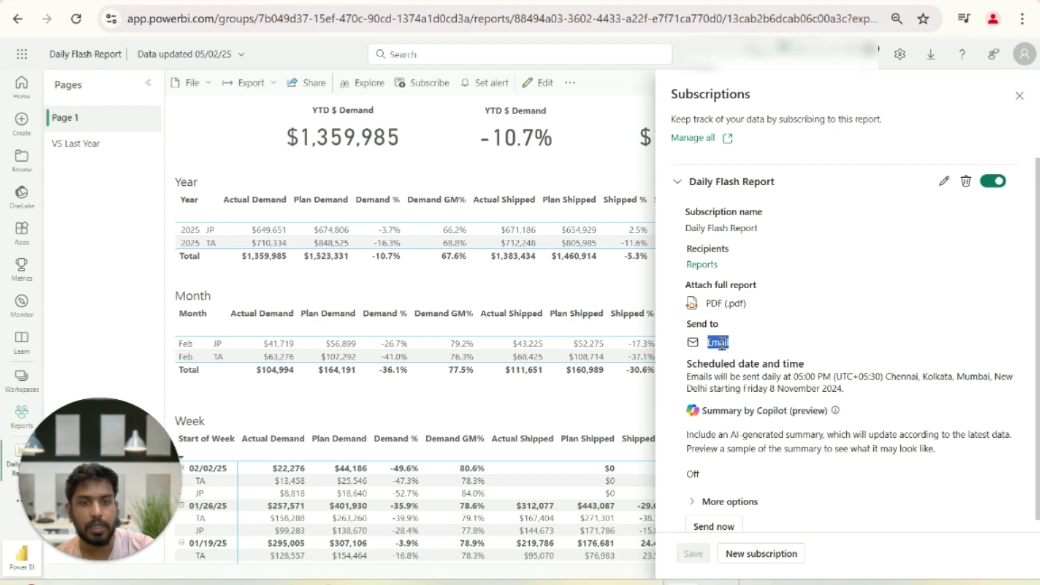
{"action": "left_click", "coordinate": [603, 110]}
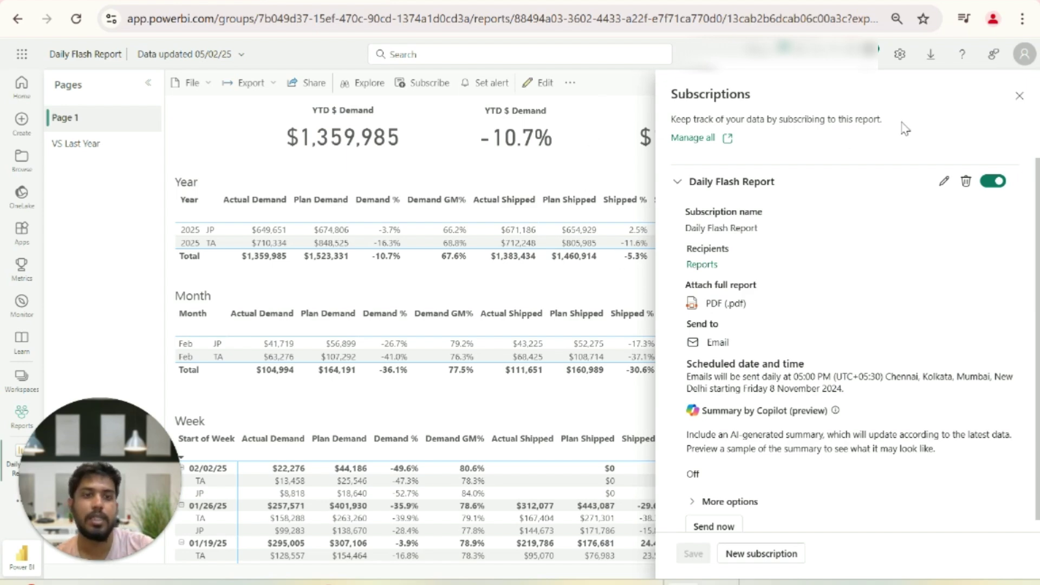
{"action": "left_click", "coordinate": [1019, 96]}
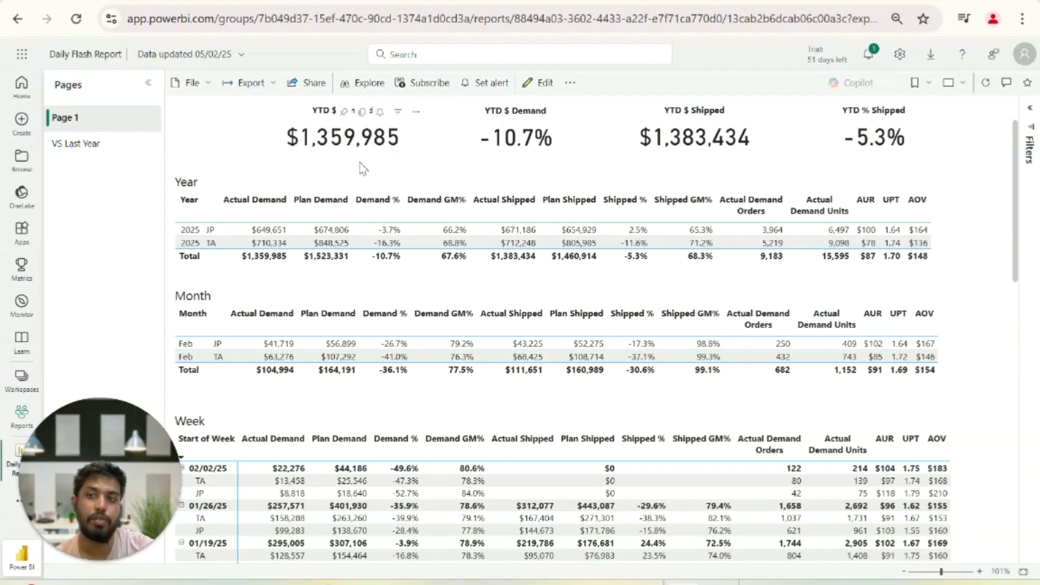
Preview the Daily Flash Report PDF attached to the Gmail email and scroll through both pages.
{"action": "key", "text": "alt+Tab"}
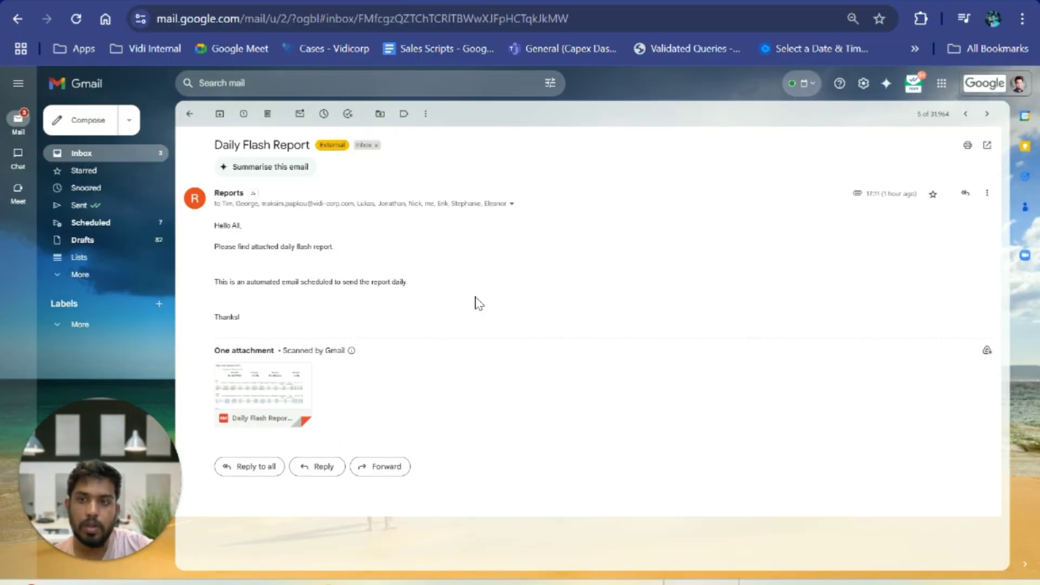
{"action": "mouse_move", "coordinate": [283, 388]}
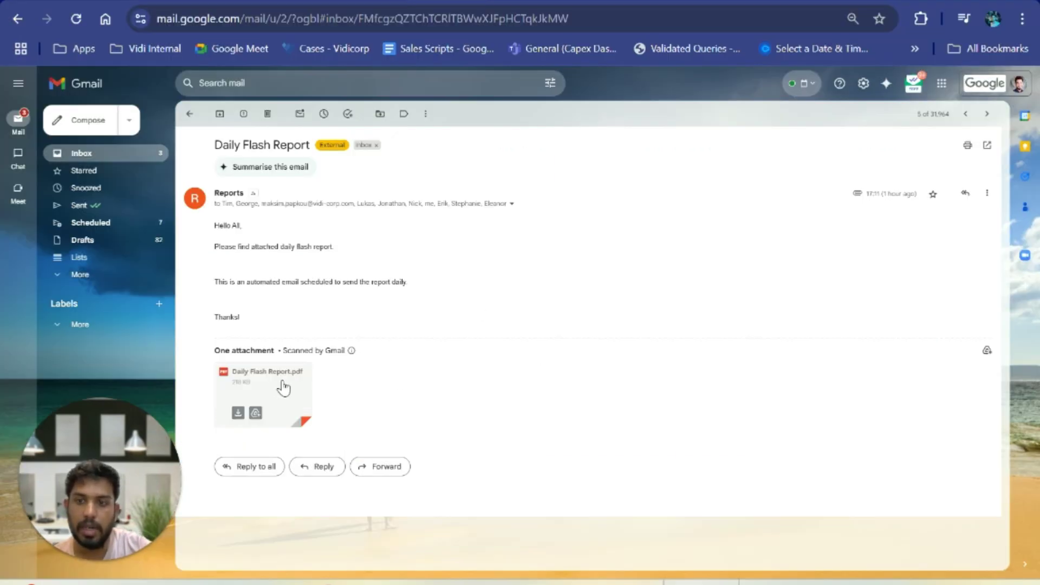
{"action": "left_click_drag", "start_coordinate": [215, 224], "coordinate": [412, 296]}
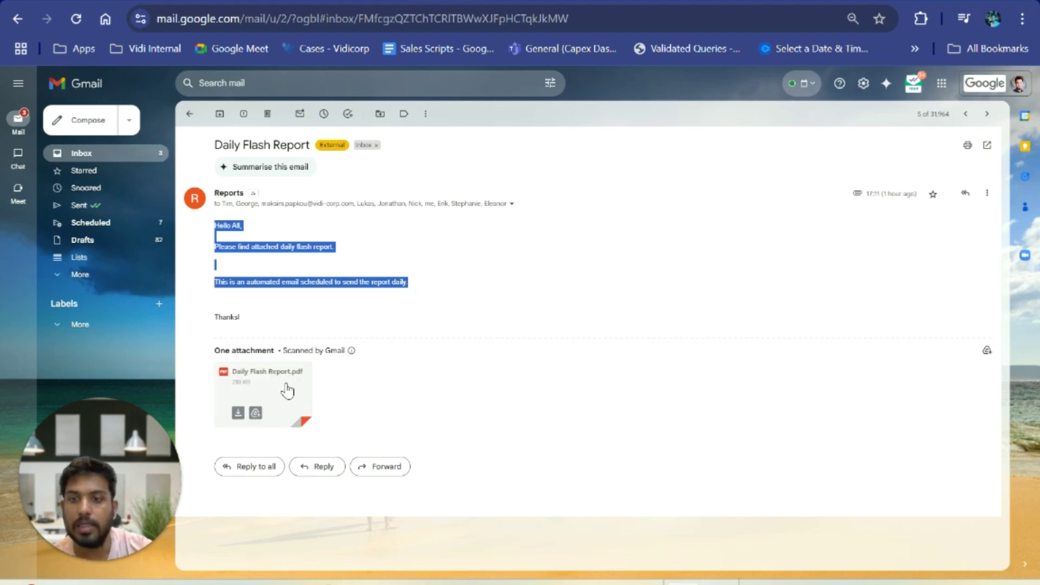
{"action": "left_click", "coordinate": [322, 386]}
{"action": "scroll", "coordinate": [574, 294], "scroll_direction": "down", "scroll_amount": 10}
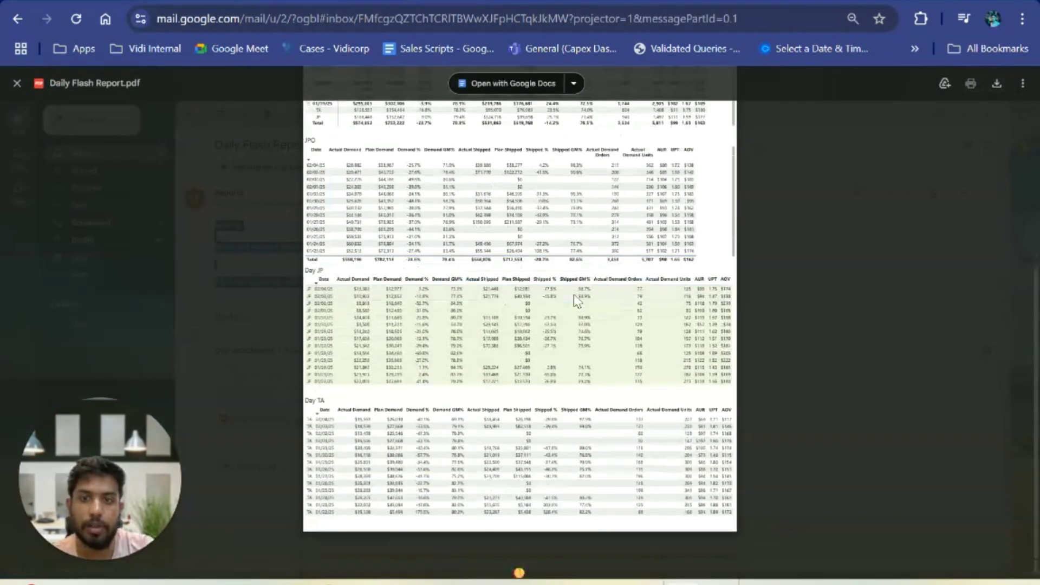
{"action": "scroll", "coordinate": [596, 359], "scroll_direction": "down", "scroll_amount": 10}
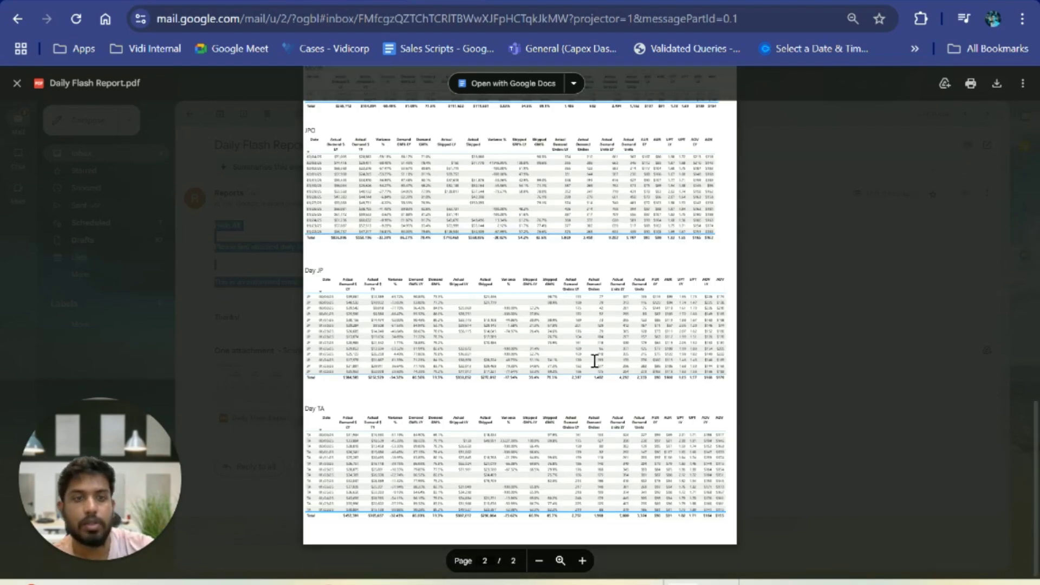
{"action": "scroll", "coordinate": [595, 360], "scroll_direction": "up", "scroll_amount": 10}
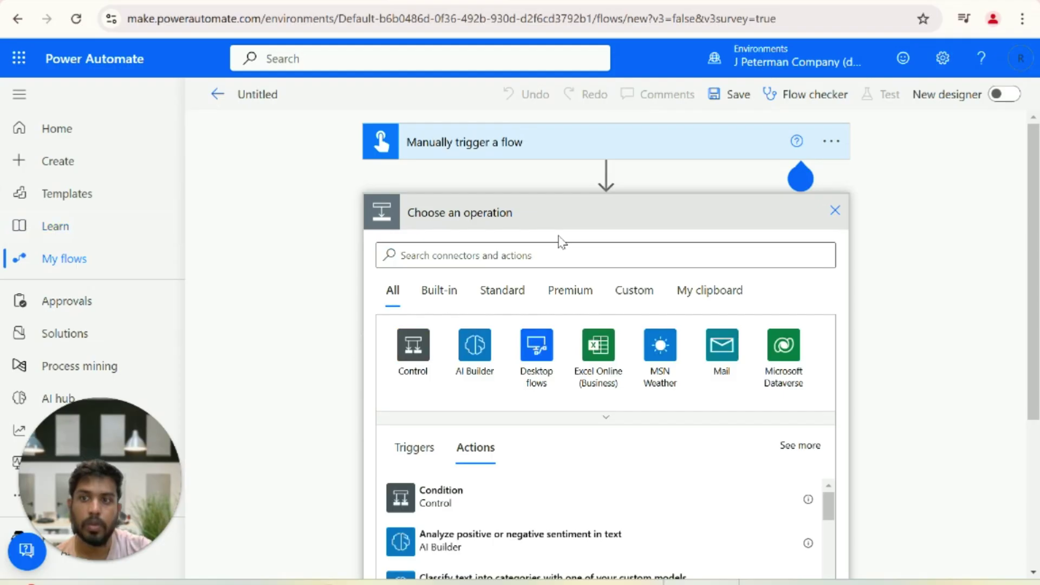
Search 'power' among connectors and select the Power BI connector.
{"action": "left_click", "coordinate": [579, 254]}
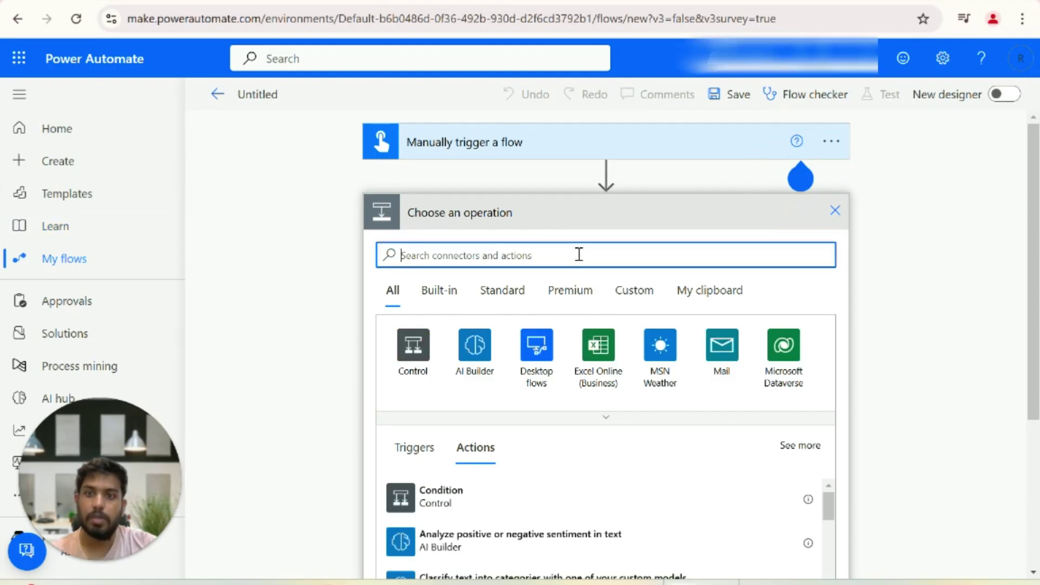
{"action": "type", "text": "power"}
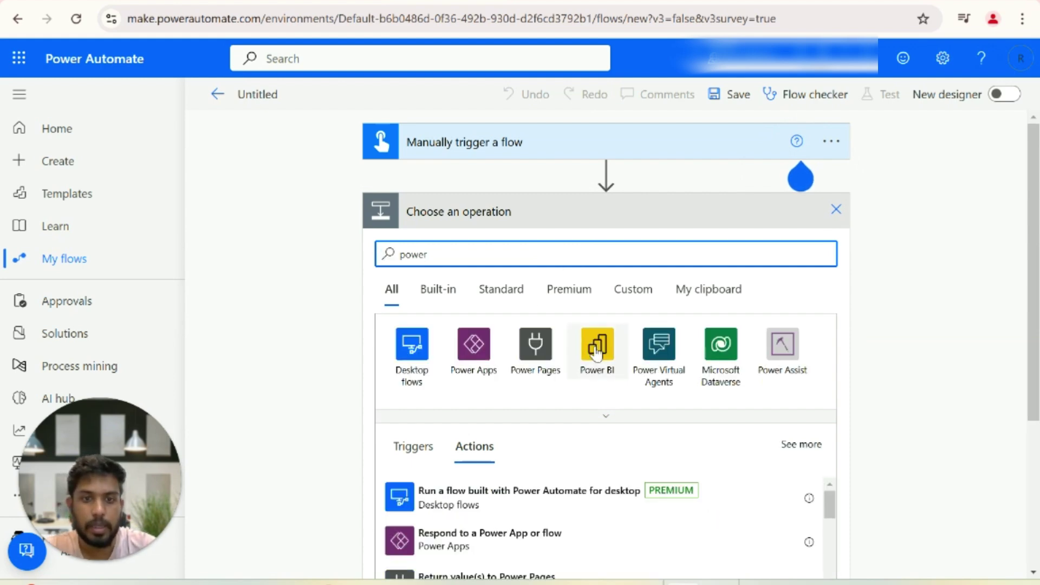
{"action": "left_click", "coordinate": [596, 339]}
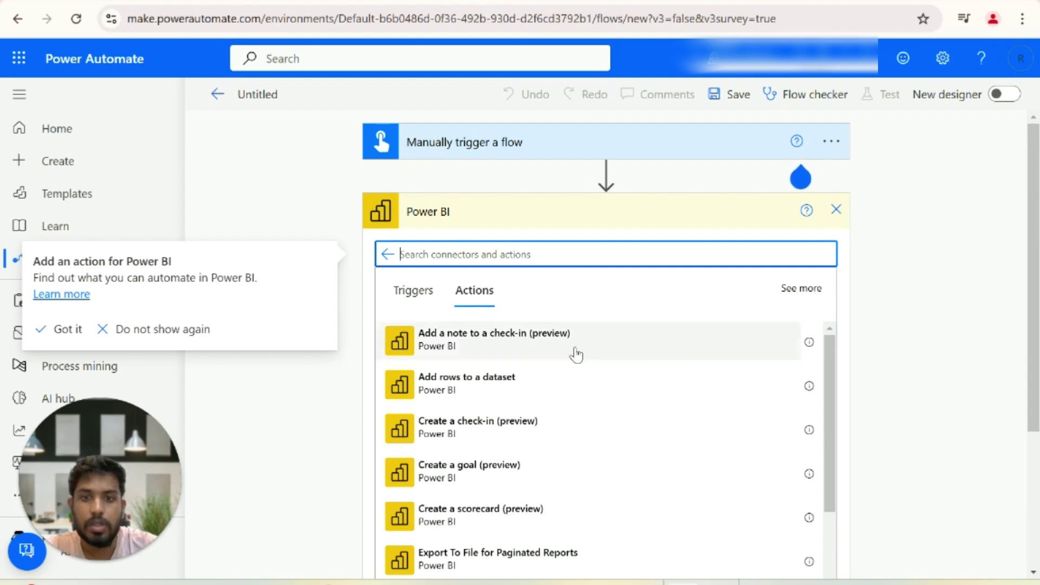
{"action": "scroll", "coordinate": [575, 355], "scroll_direction": "down", "scroll_amount": 2}
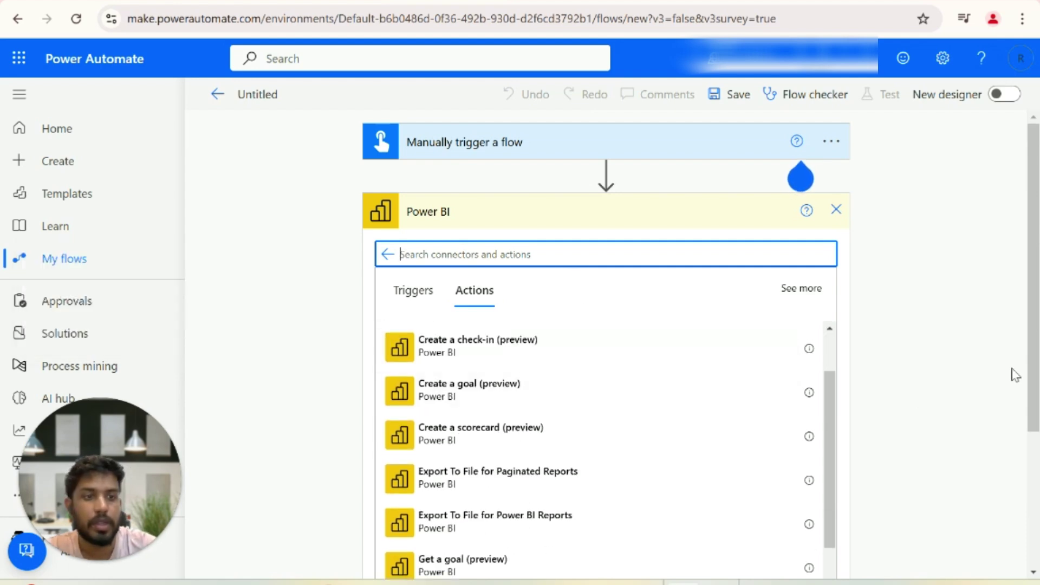
{"action": "scroll", "coordinate": [1018, 422], "scroll_direction": "down", "scroll_amount": 3}
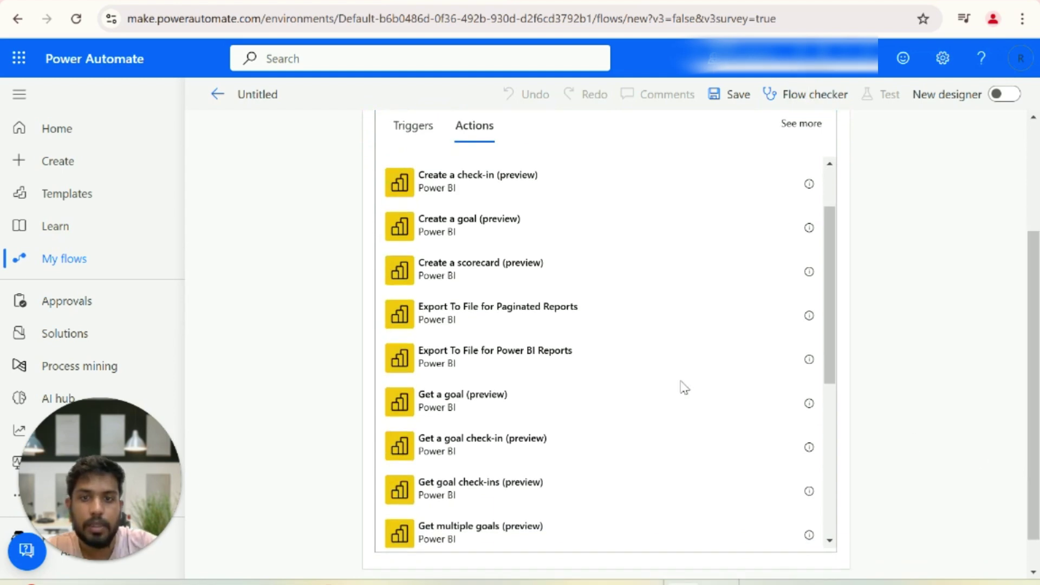
{"action": "scroll", "coordinate": [684, 387], "scroll_direction": "up", "scroll_amount": 2}
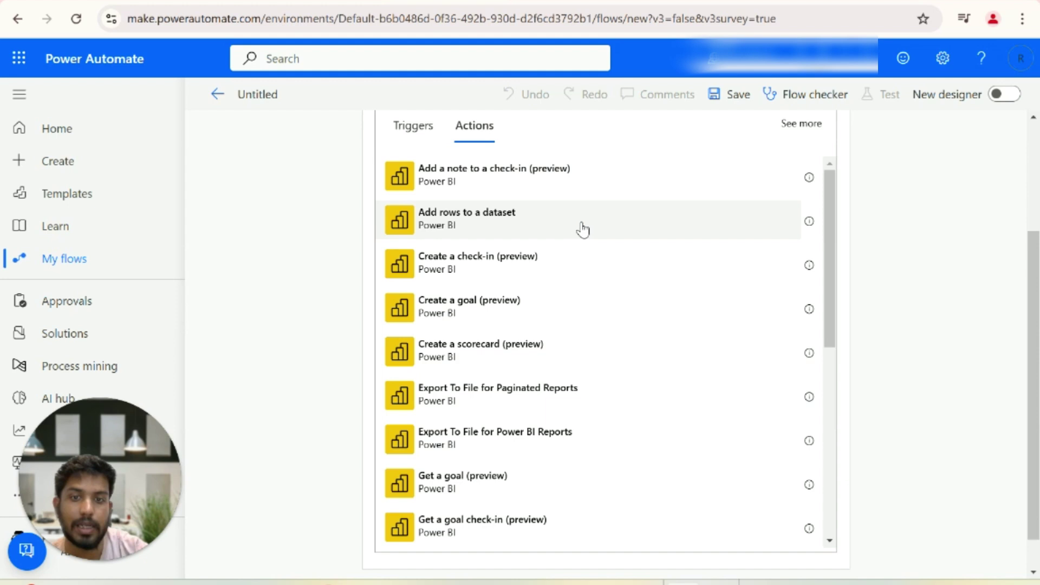
Browse the Power BI actions list, such as Refresh a dataset, then refocus the search box.
{"action": "scroll", "coordinate": [585, 279], "scroll_direction": "down", "scroll_amount": 2}
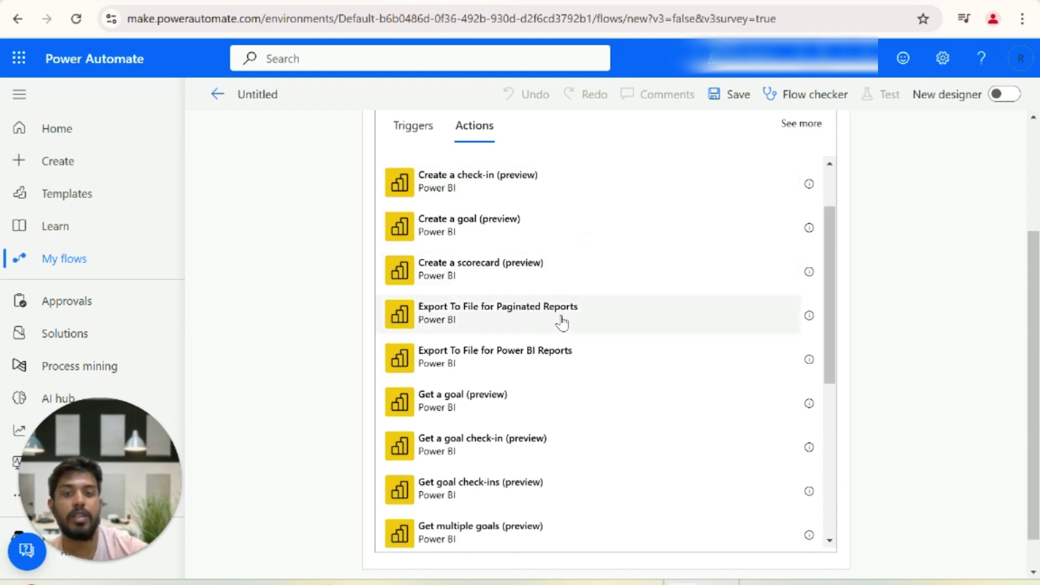
{"action": "scroll", "coordinate": [587, 348], "scroll_direction": "down", "scroll_amount": 3}
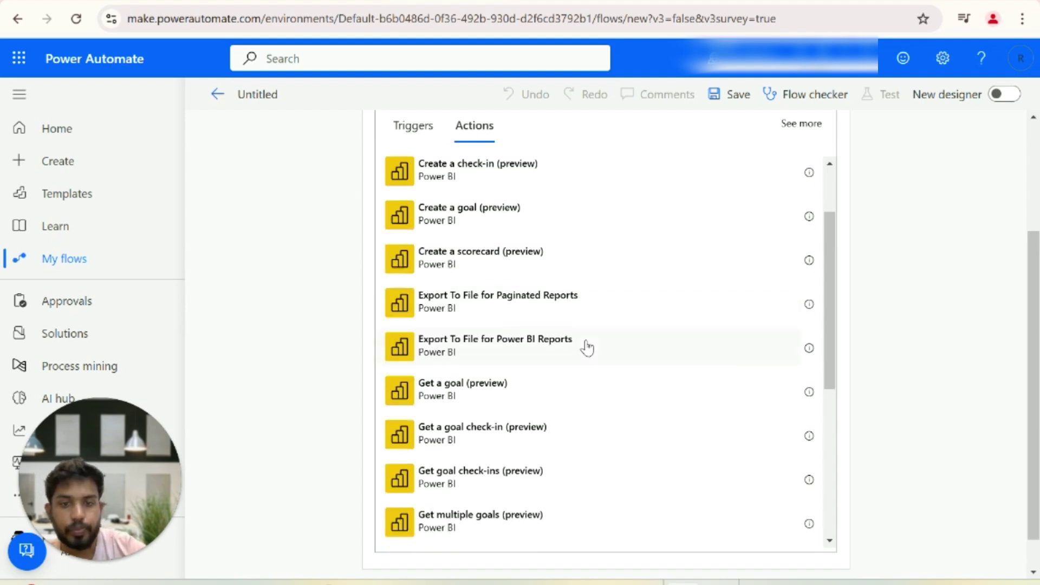
{"action": "scroll", "coordinate": [588, 350], "scroll_direction": "down", "scroll_amount": 2}
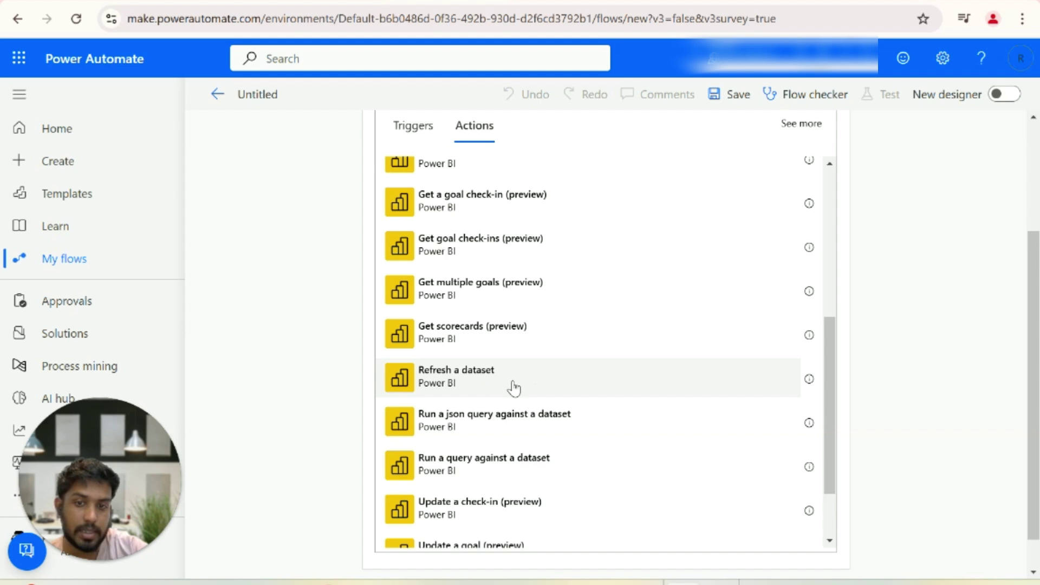
{"action": "scroll", "coordinate": [527, 388], "scroll_direction": "down", "scroll_amount": 2}
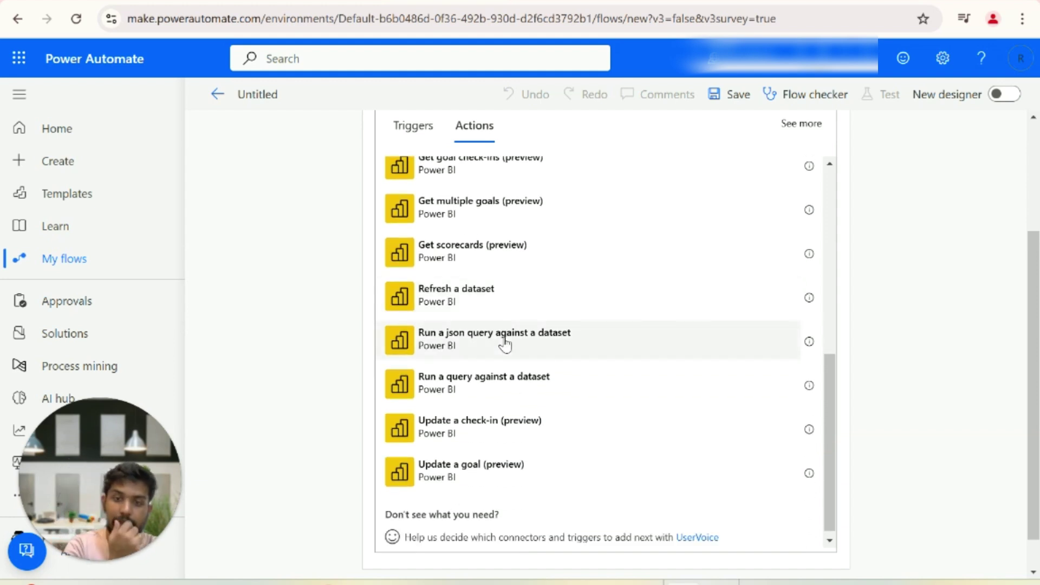
{"action": "scroll", "coordinate": [536, 428], "scroll_direction": "up", "scroll_amount": 8}
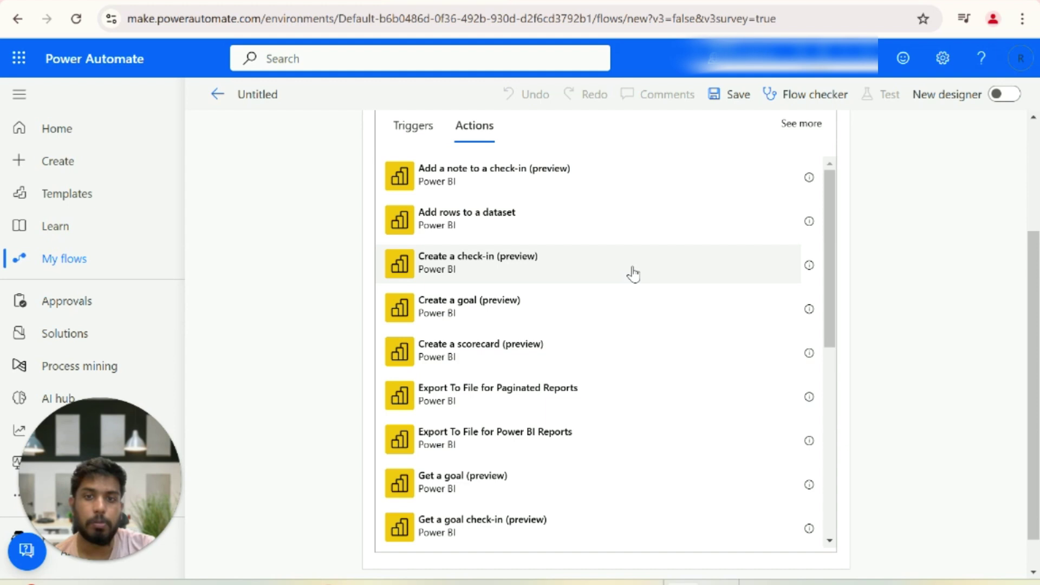
{"action": "scroll", "coordinate": [630, 270], "scroll_direction": "up", "scroll_amount": 3}
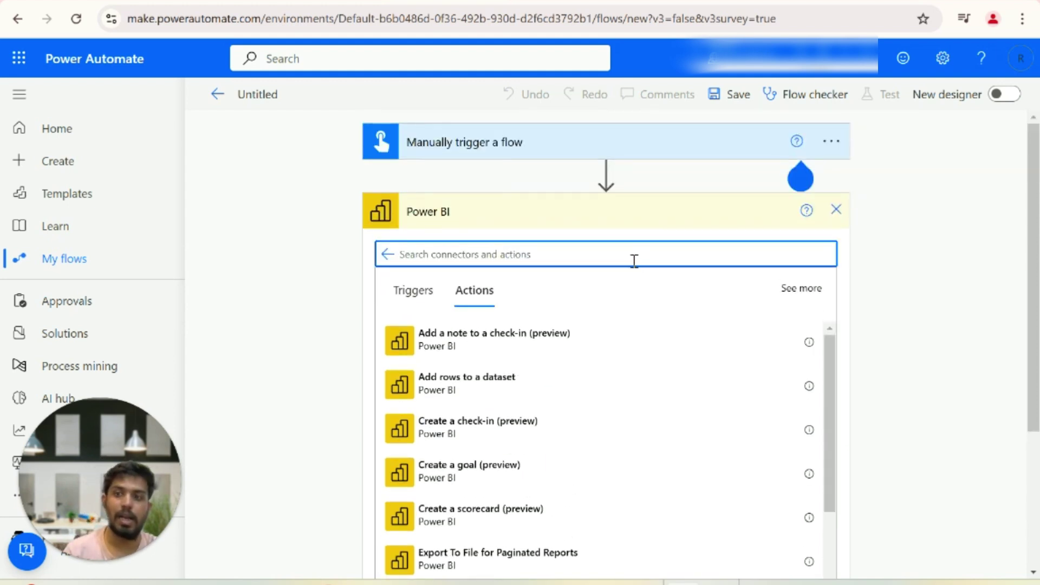
{"action": "left_click", "coordinate": [634, 260]}
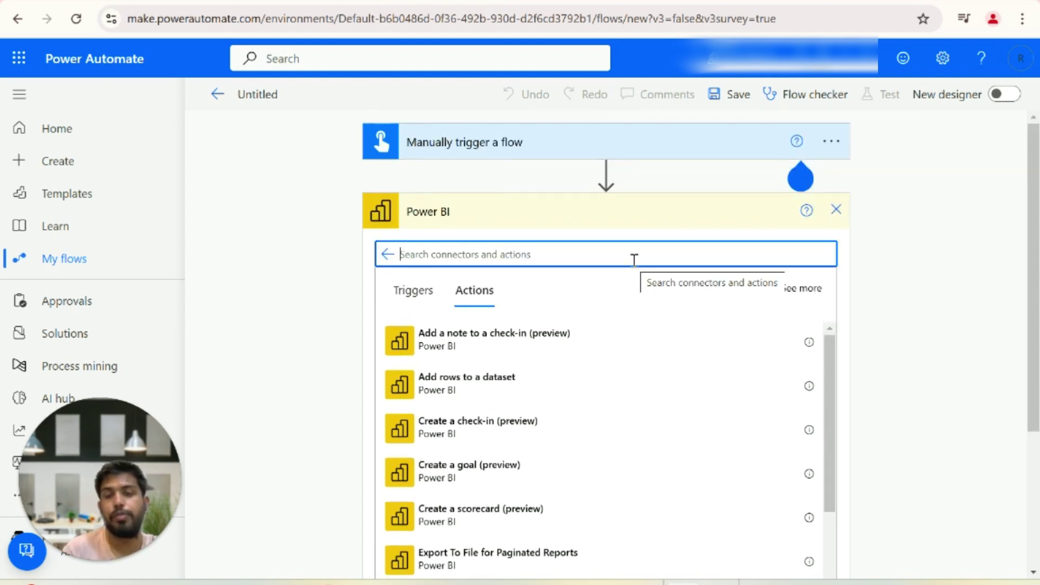